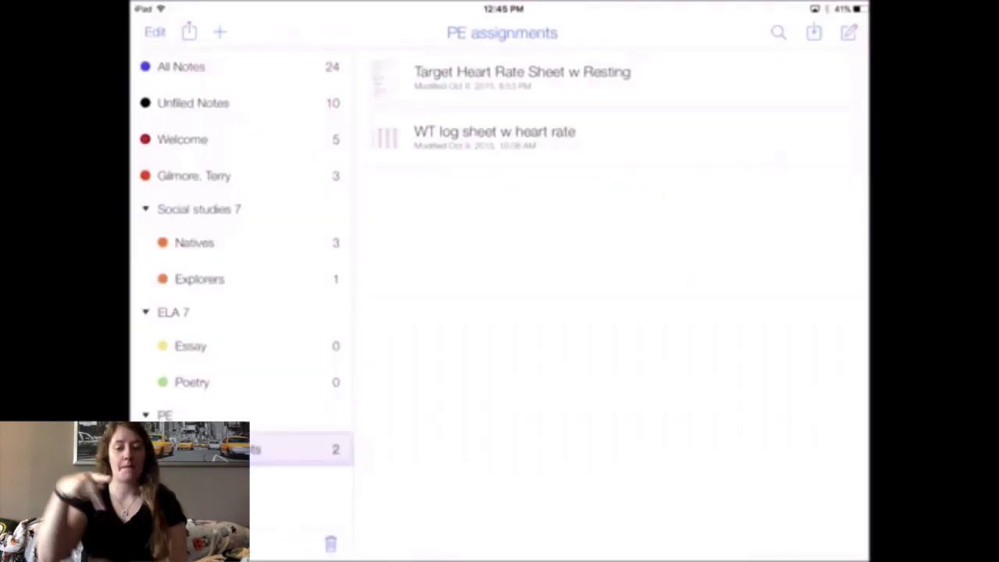
- Open the 'Target Heart Rate Sheet w Resting' note, which shows a resting heart rate of 60
left_click(522, 72)
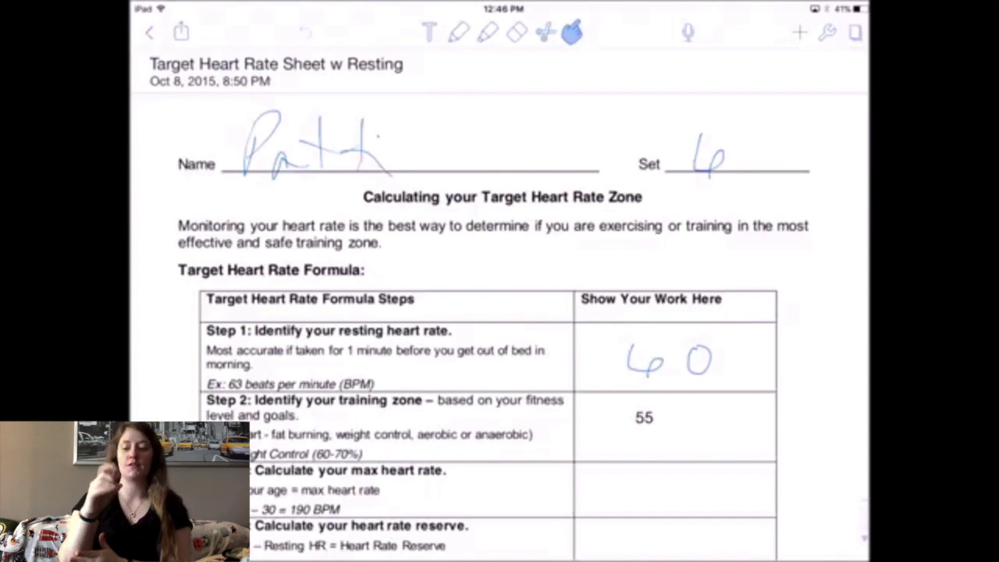
- Show the worksheet's export destinations, such as Email, Dropbox and Google Drive
left_click(181, 31)
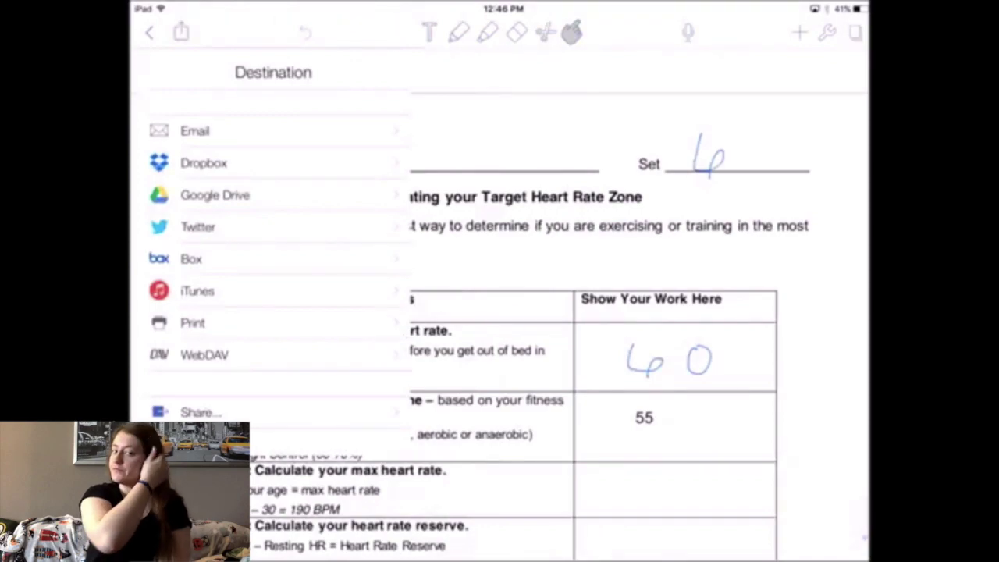
- Pick general Share with PDF format, leaving Recordings switched off
left_click(199, 412)
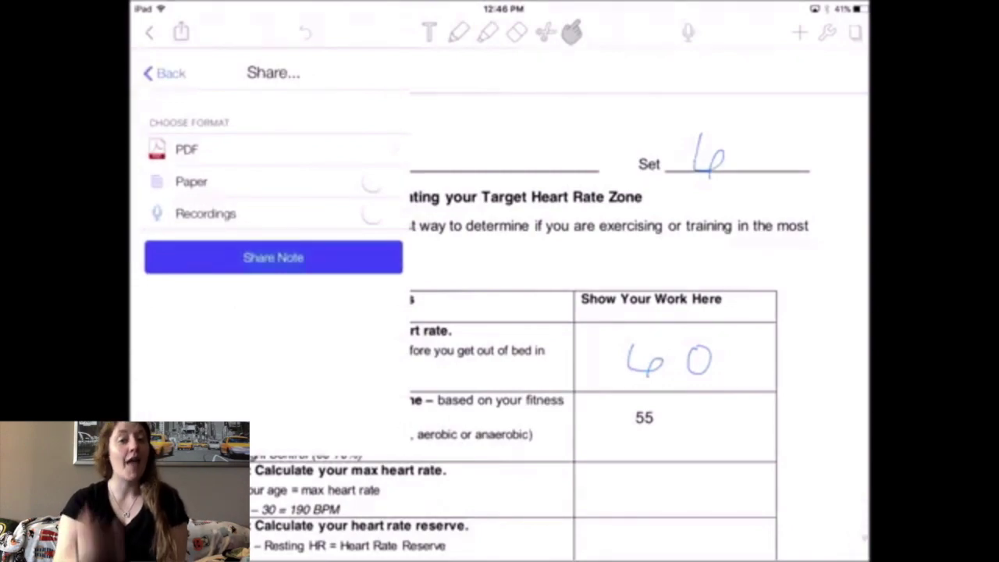
left_click(379, 213)
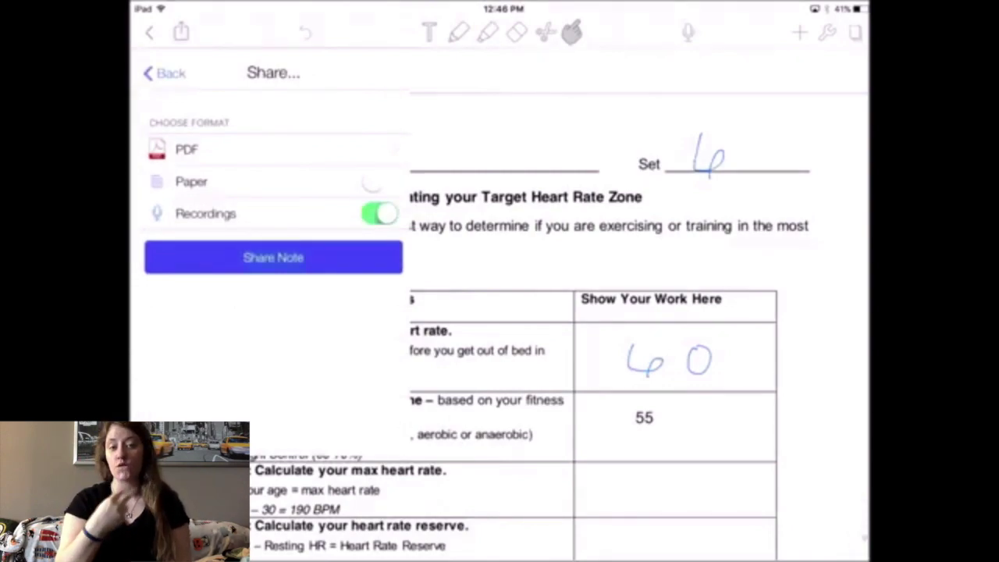
left_click(379, 213)
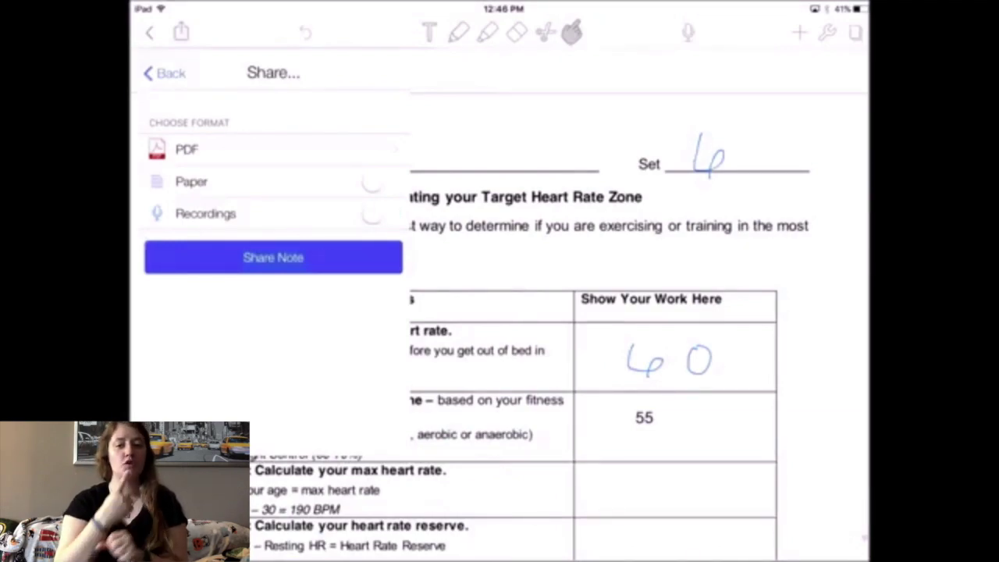
- Export the note as a PDF and browse the share sheet's More activities
left_click(274, 257)
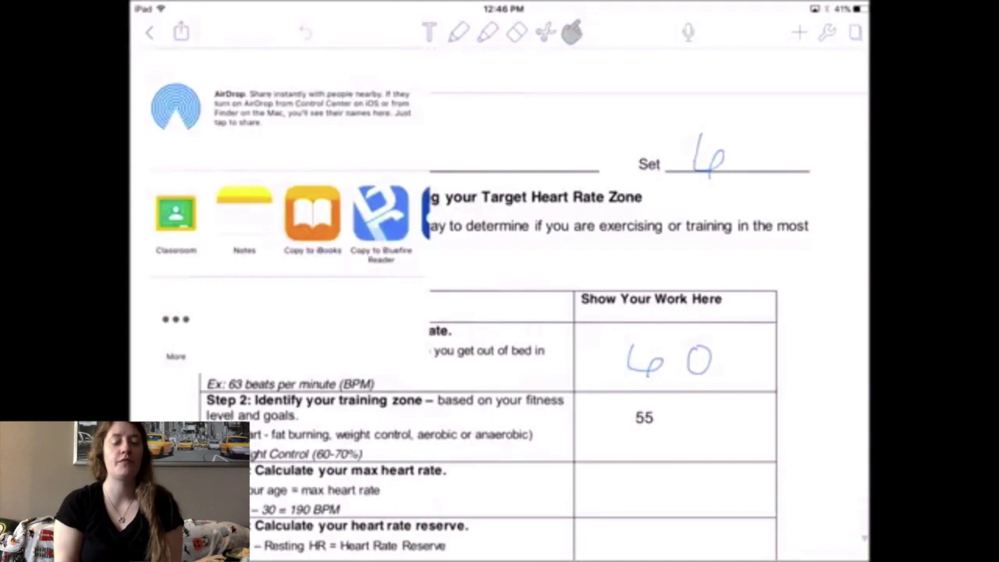
scroll(289, 219, "right", 5)
scroll(289, 219, "left", 5)
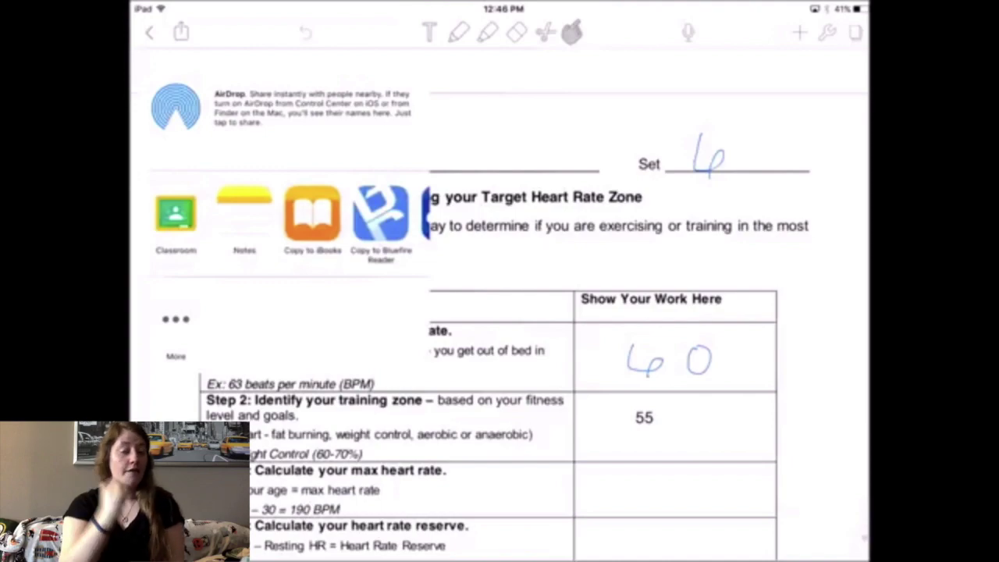
left_click(176, 320)
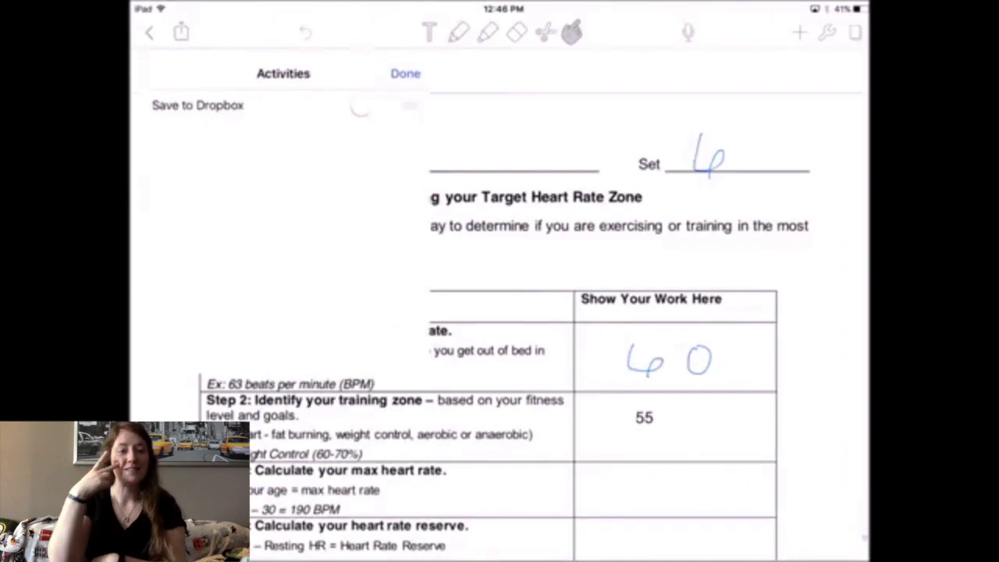
left_click(405, 73)
- Send the PDF to Classroom and scroll the assignment list to the IB Lang & Lit entries
left_click(547, 234)
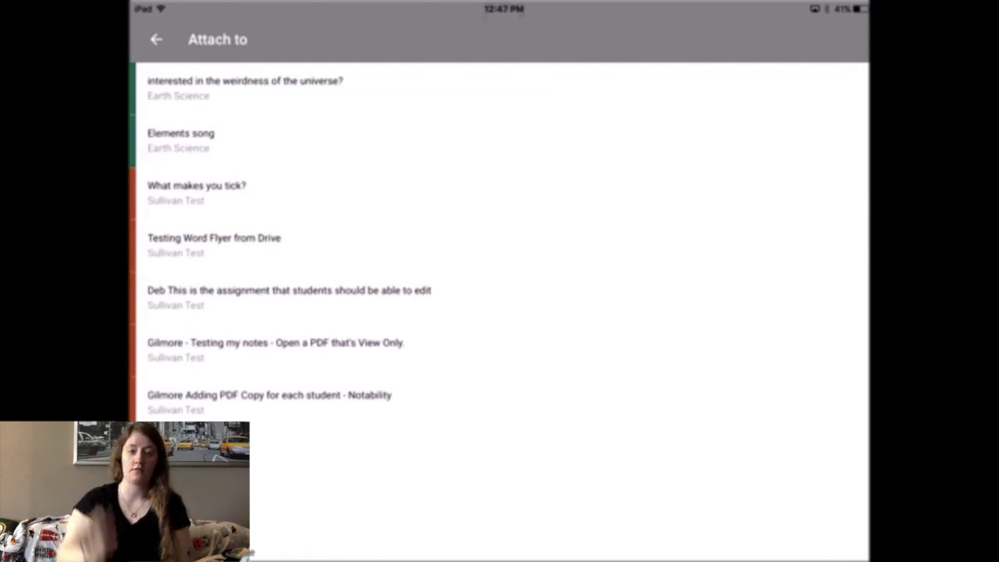
scroll(500, 281, "down", 10)
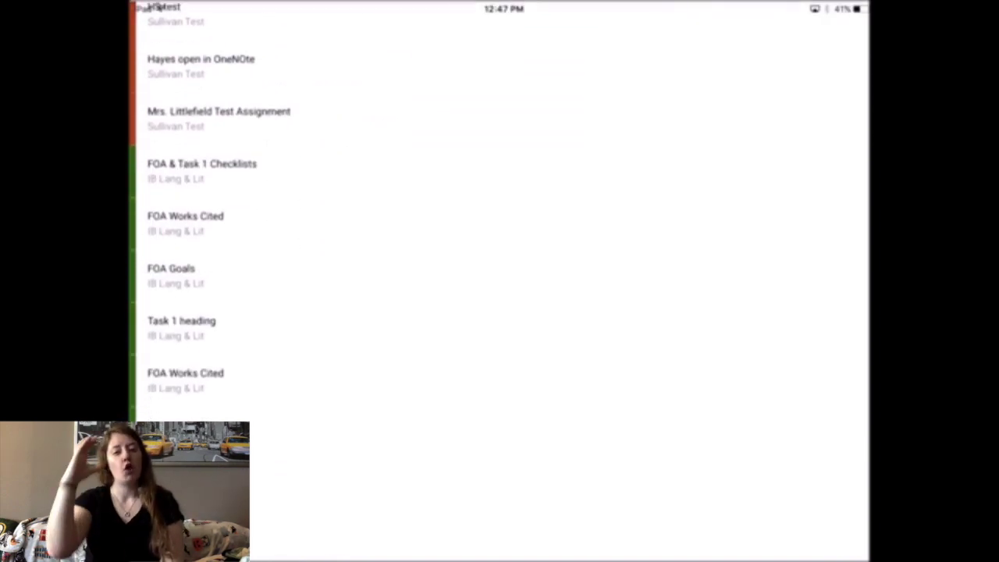
scroll(499, 281, "down", 5)
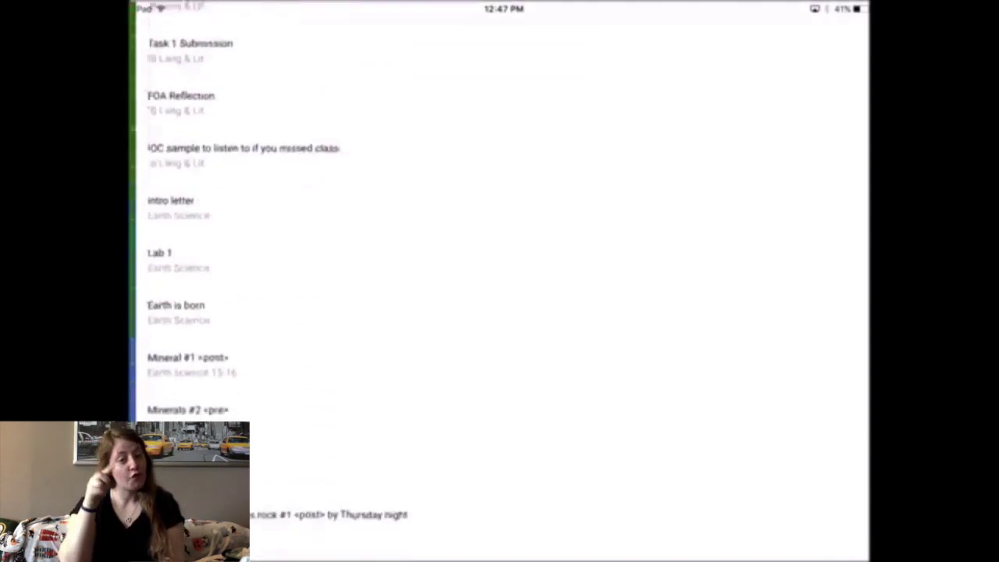